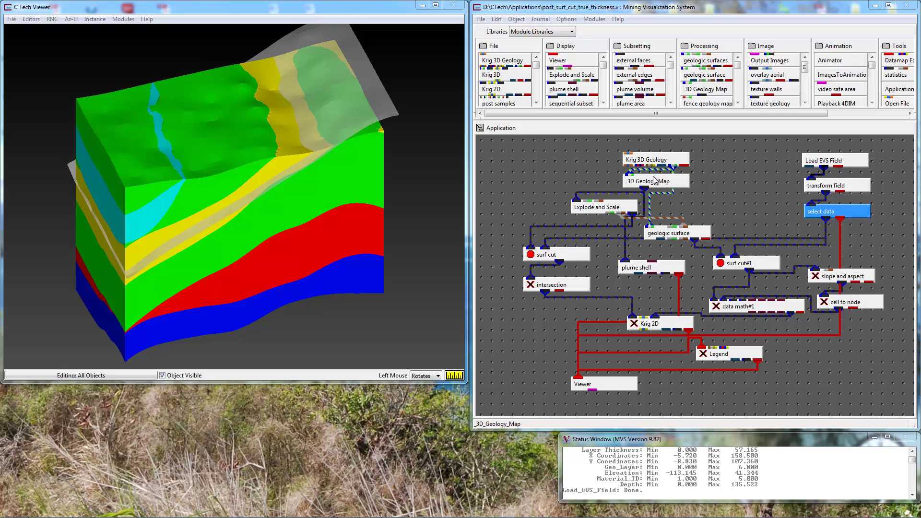
Step: Rewire the plume shell module to take its input from Explode and Scale instead of 3D Geology Map
click(266, 232)
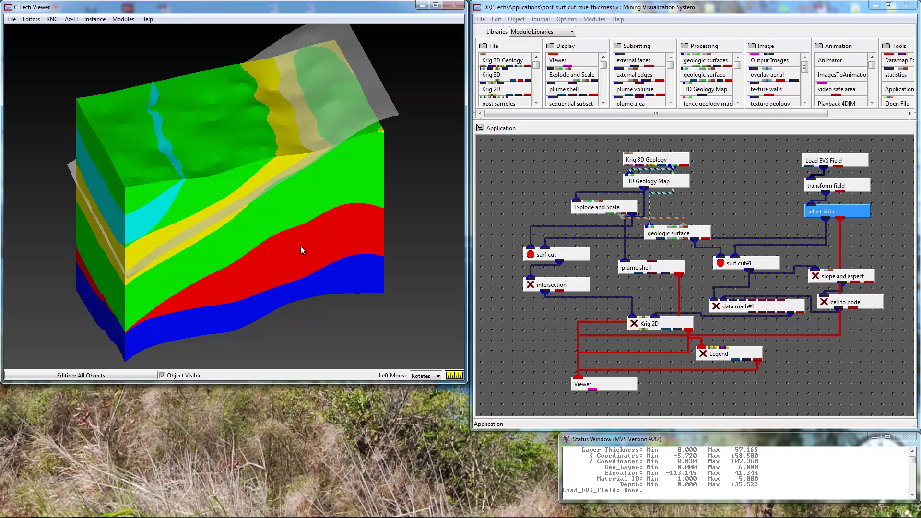
drag(223, 245, 191, 204)
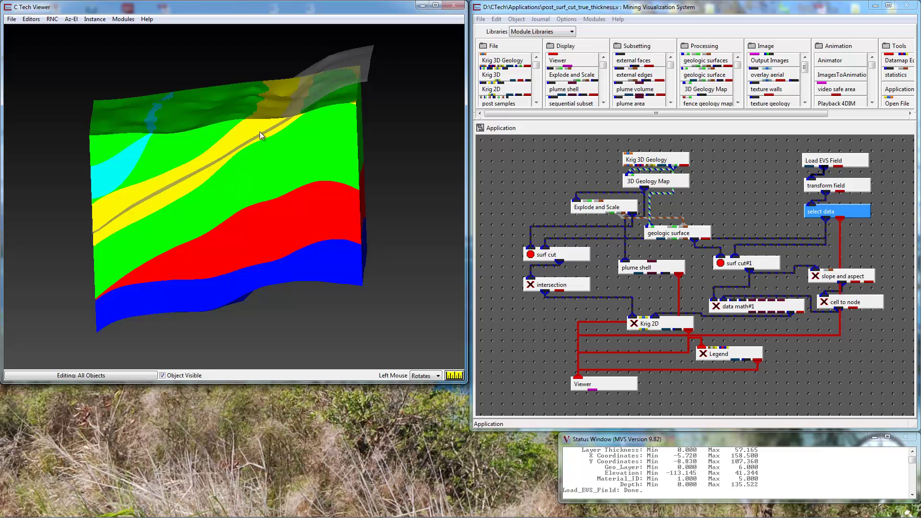
drag(229, 183, 257, 127)
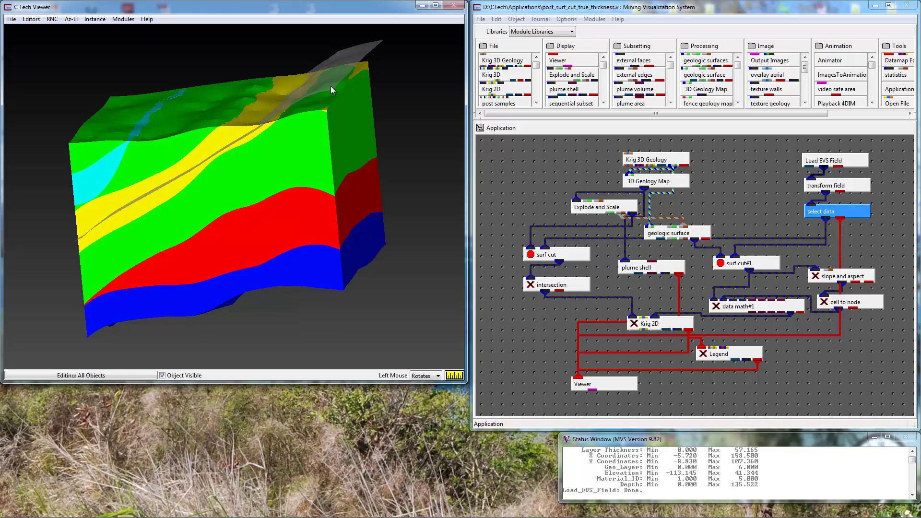
drag(229, 138, 258, 129)
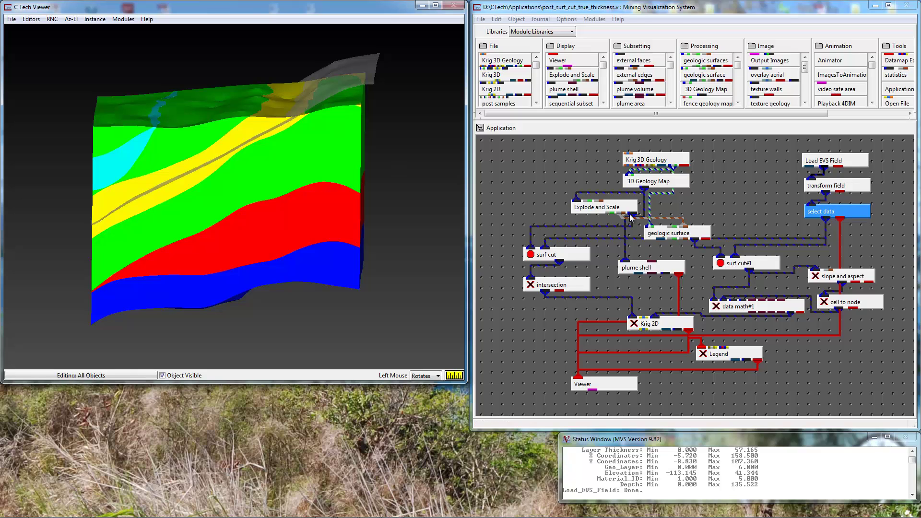
click(645, 182)
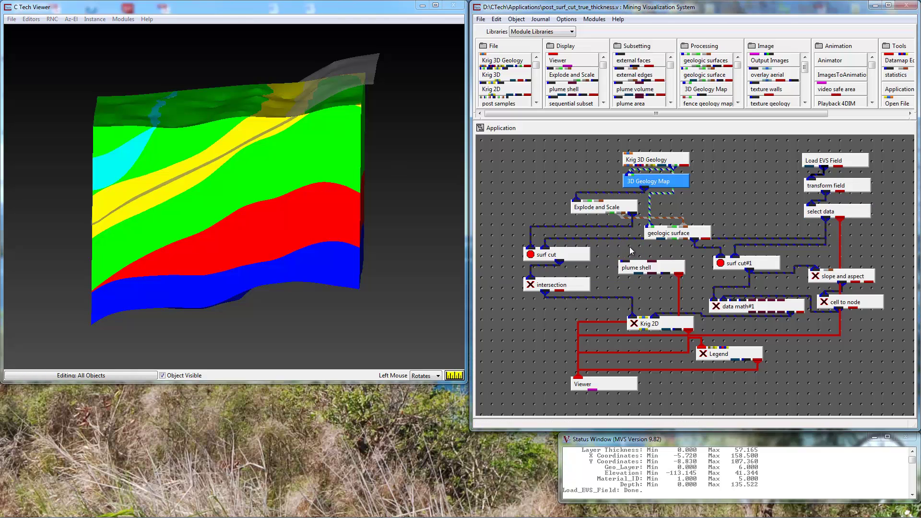
drag(632, 215, 621, 257)
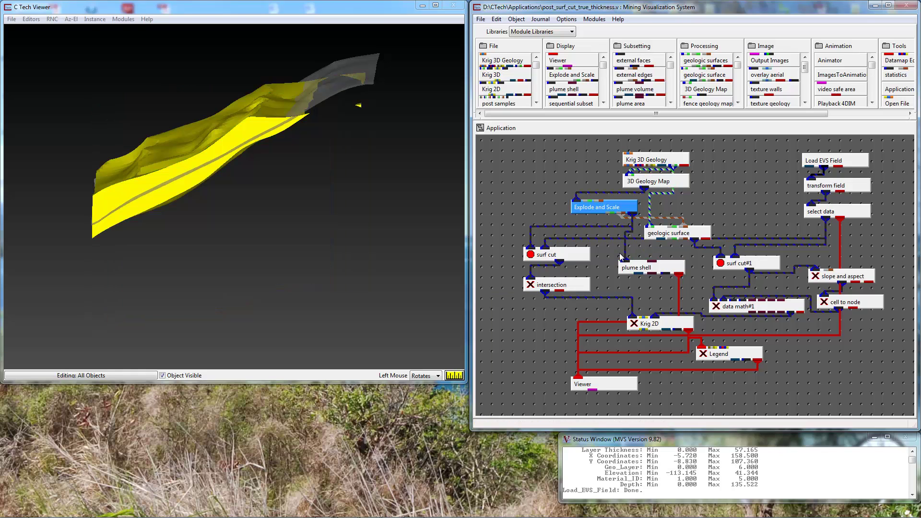
drag(252, 220, 281, 195)
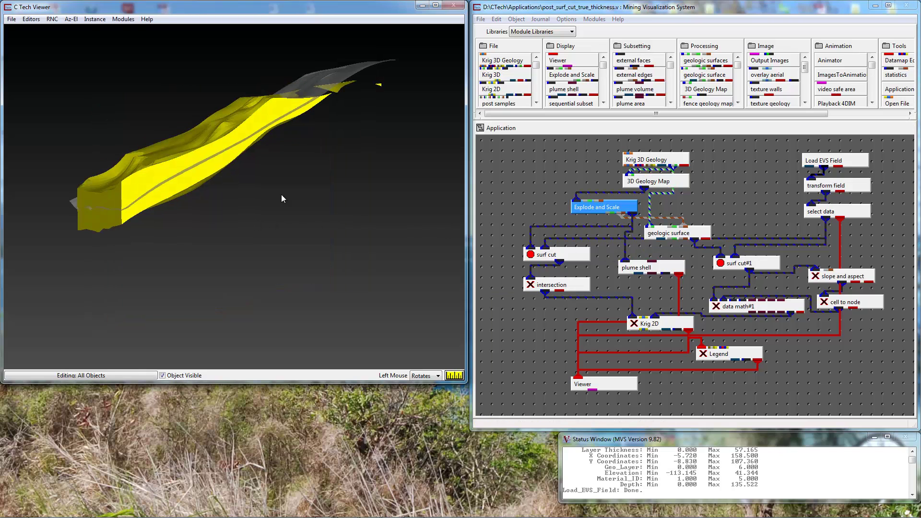
Step: Review the geologic layers selected in the Explode and Scale settings and examine the silt layer against the fault surface
double_click(613, 206)
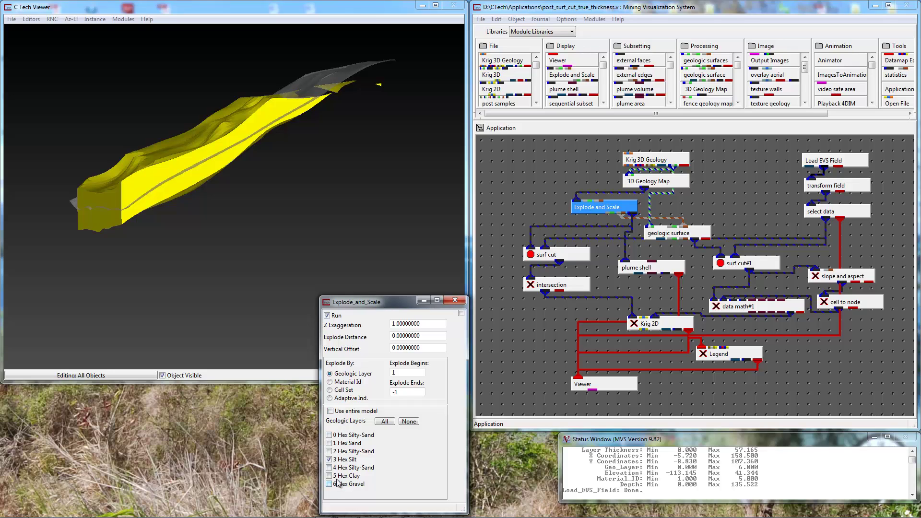
click(455, 300)
drag(304, 195, 253, 241)
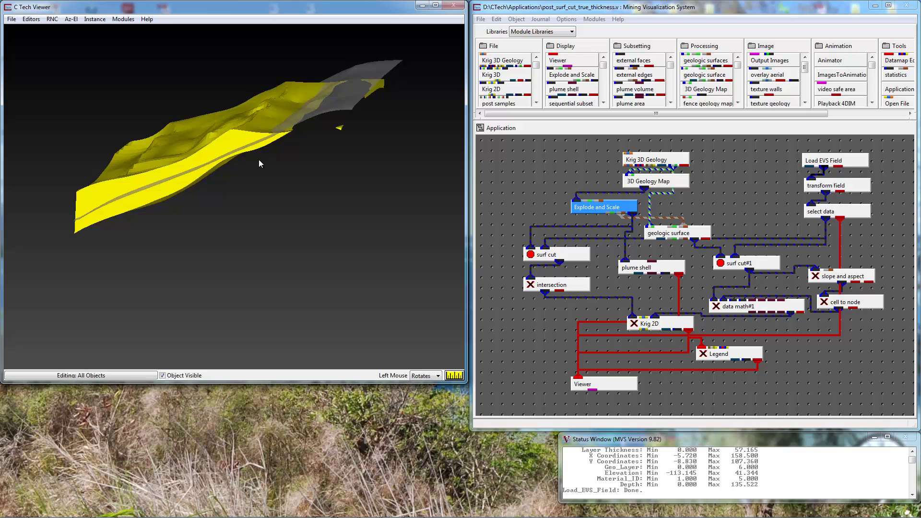
drag(258, 160, 287, 157)
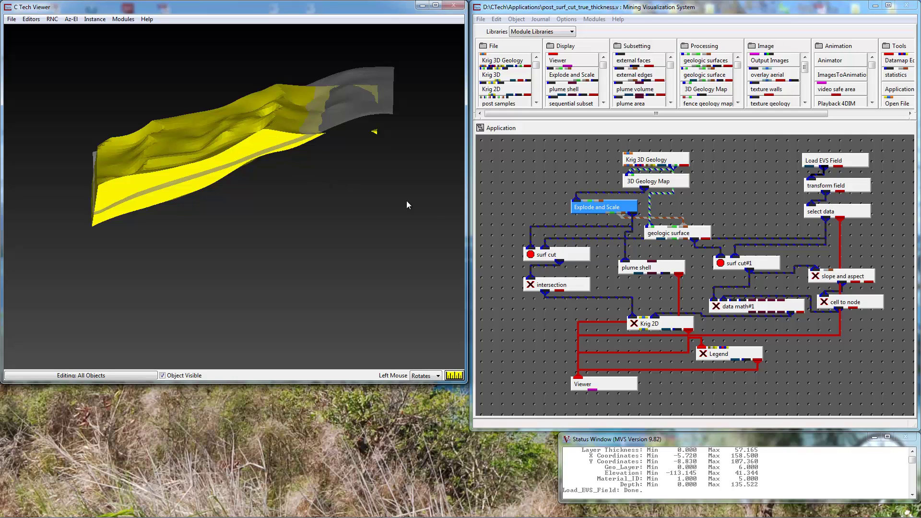
Step: Run the surf cut module and display the intersection output in the viewer in place of the plume shell output
double_click(568, 254)
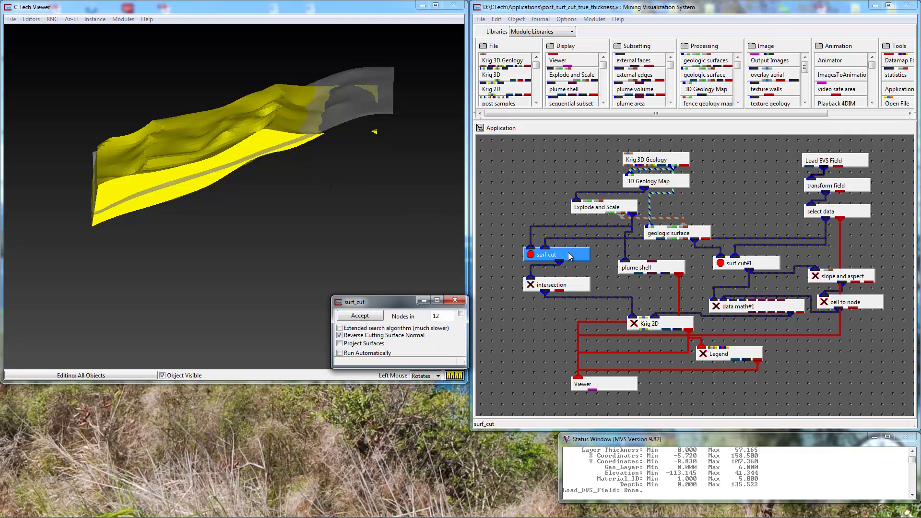
click(353, 316)
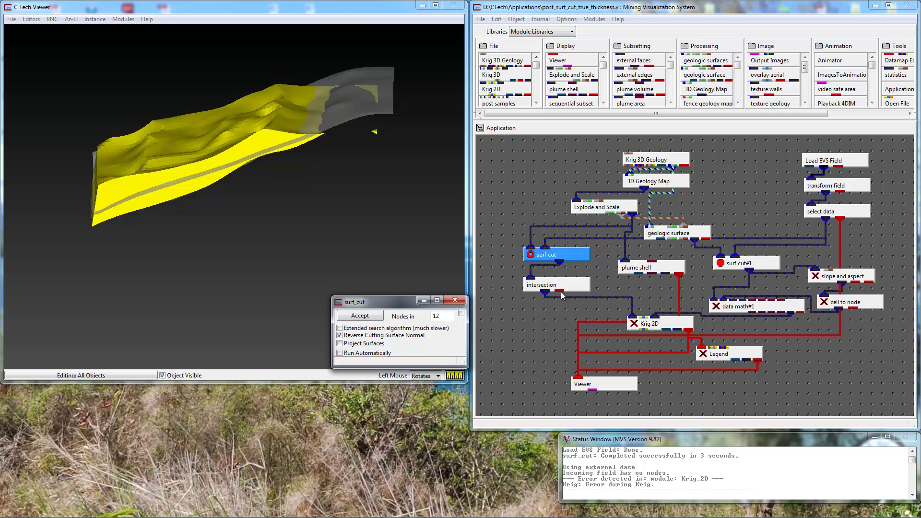
drag(560, 292, 597, 373)
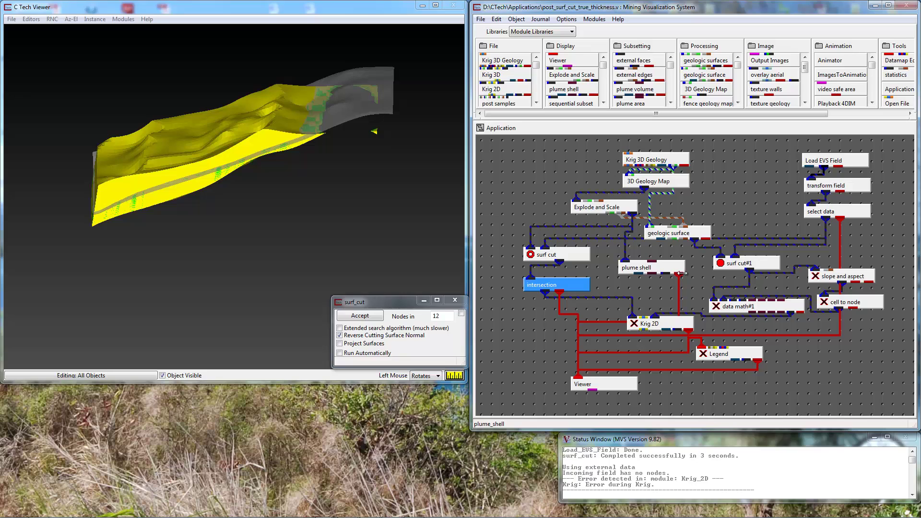
drag(681, 273, 581, 370)
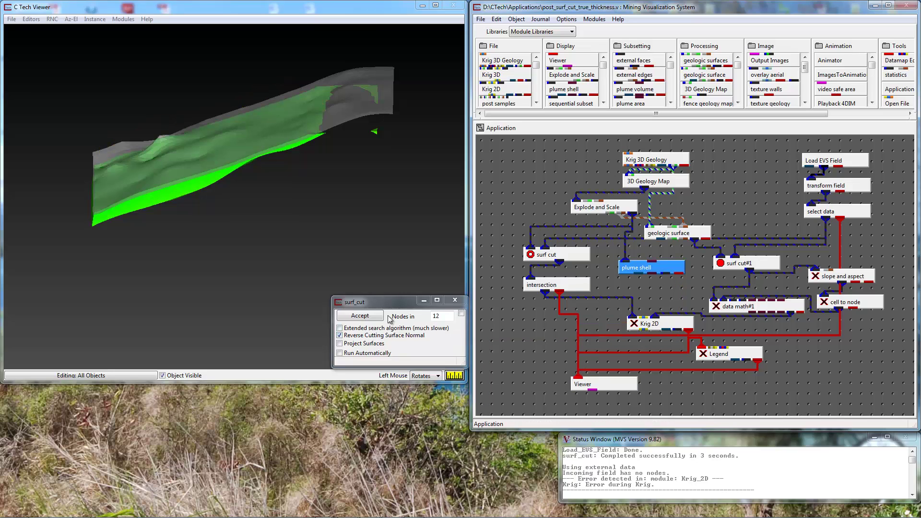
mouse_move(218, 178)
mouse_down()
mouse_move(226, 141)
mouse_move(223, 169)
mouse_up()
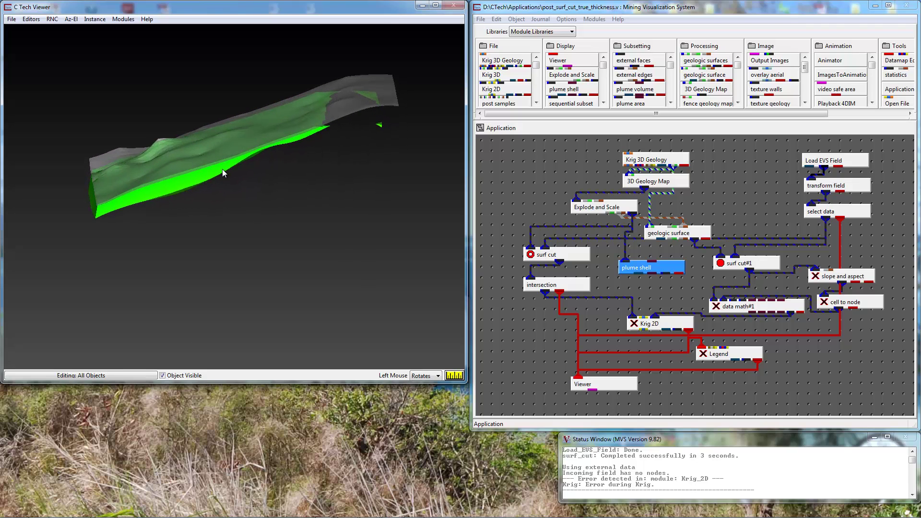
Step: Review the surf cut settings and exclude the surf_cut component from the intersection module's map components
click(567, 258)
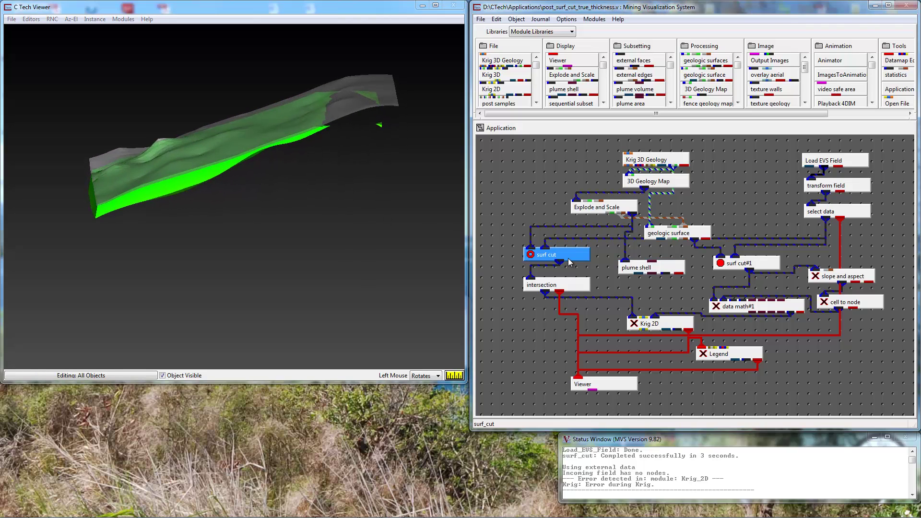
drag(403, 302, 464, 339)
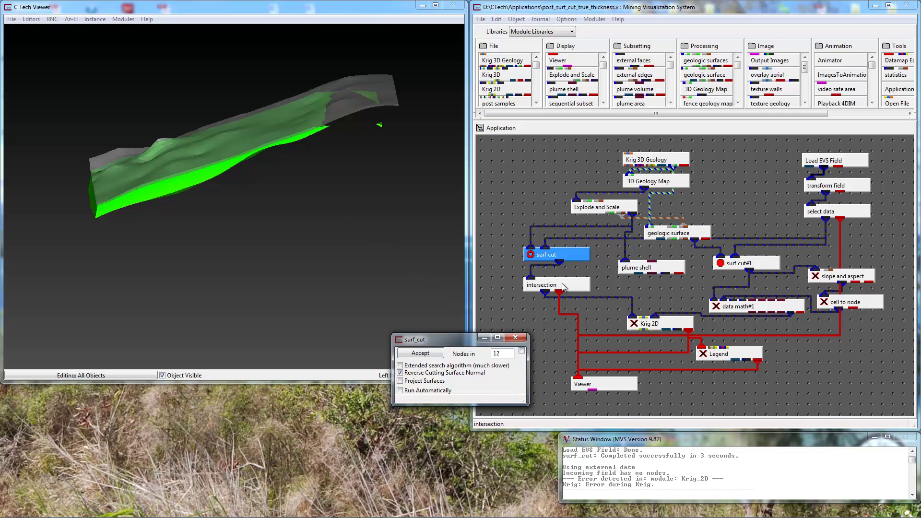
double_click(538, 287)
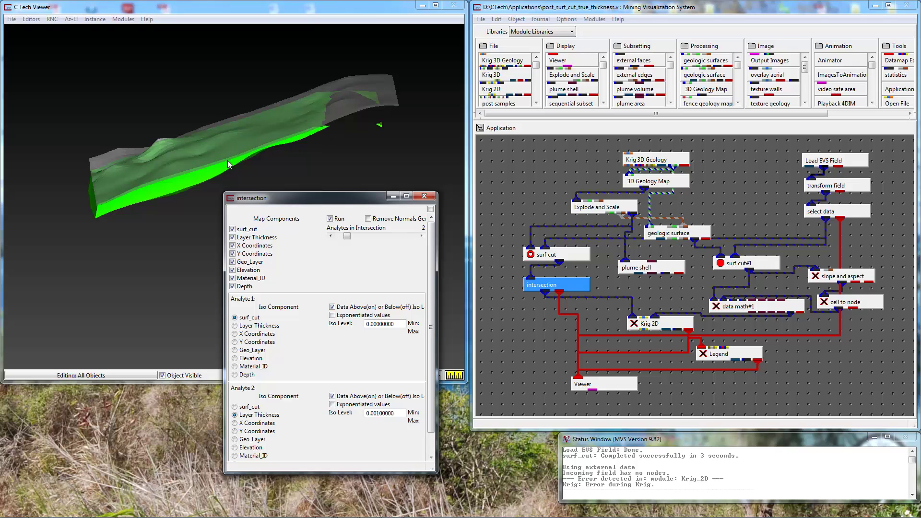
click(233, 230)
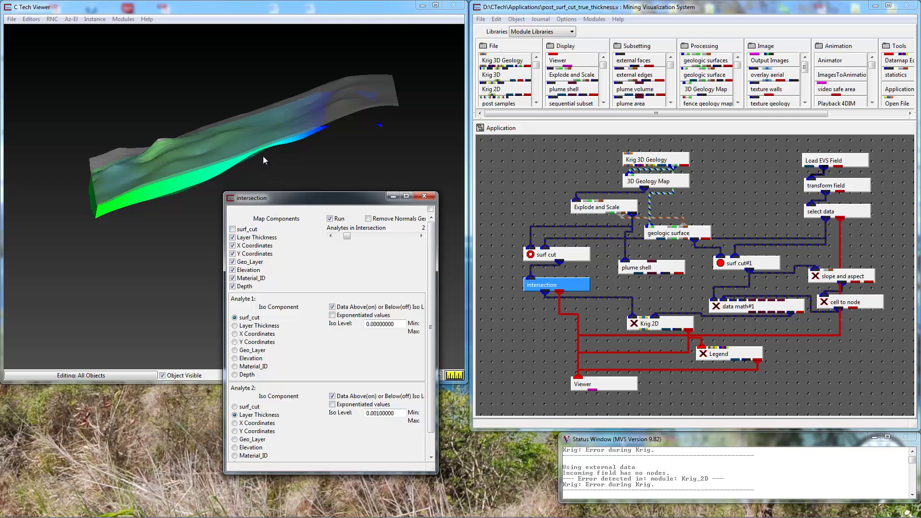
drag(263, 157, 243, 177)
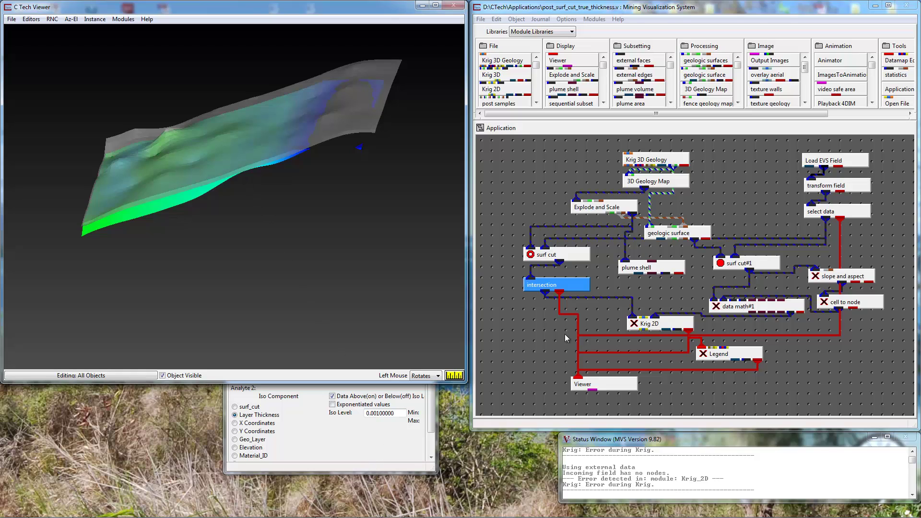
click(435, 389)
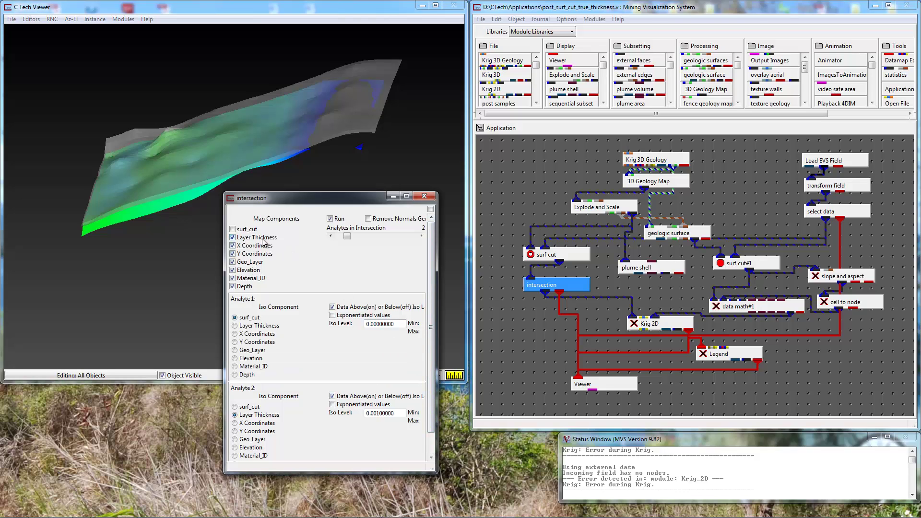
drag(313, 203, 359, 207)
drag(423, 209, 626, 224)
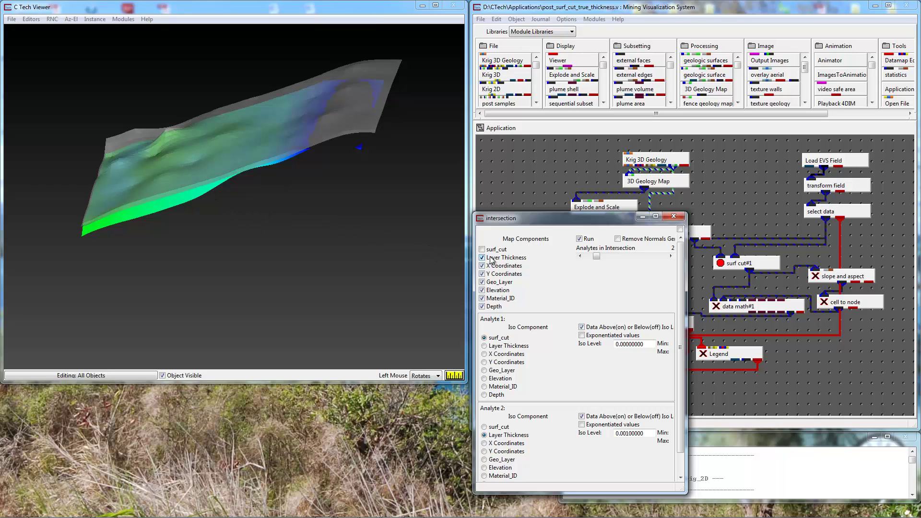
click(672, 219)
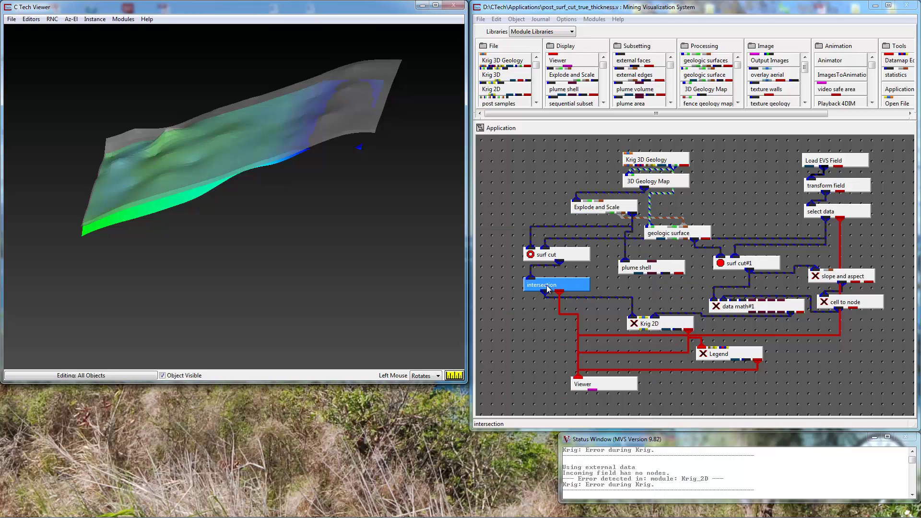
drag(221, 185, 302, 185)
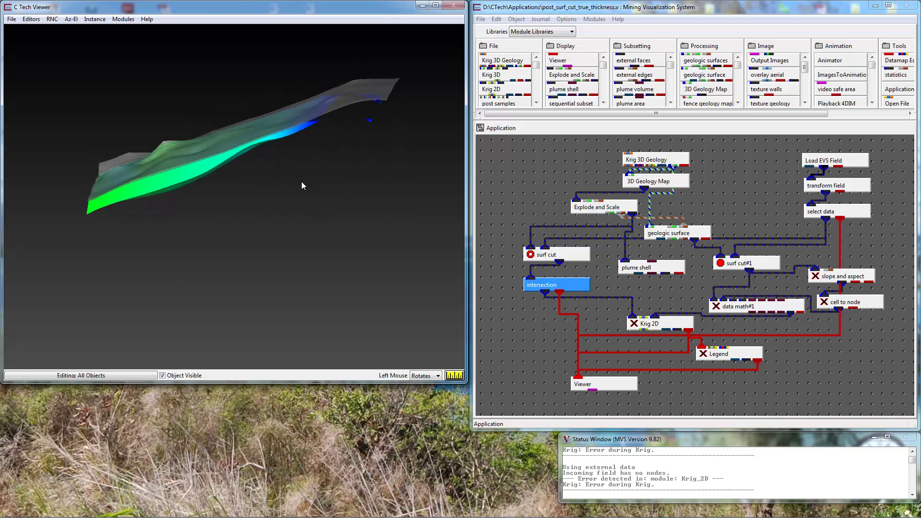
Step: Check the input and output ports of the Krig 2D module in its object information
right_click(644, 324)
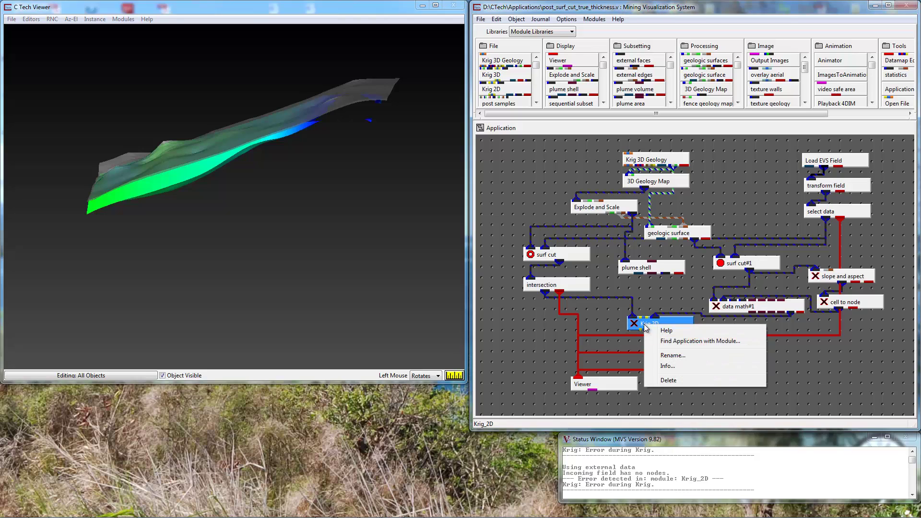
click(663, 366)
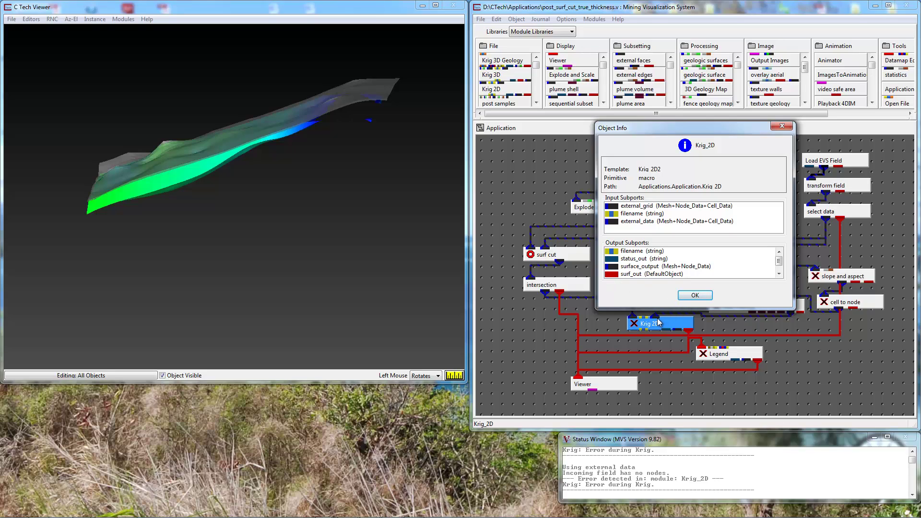
click(692, 297)
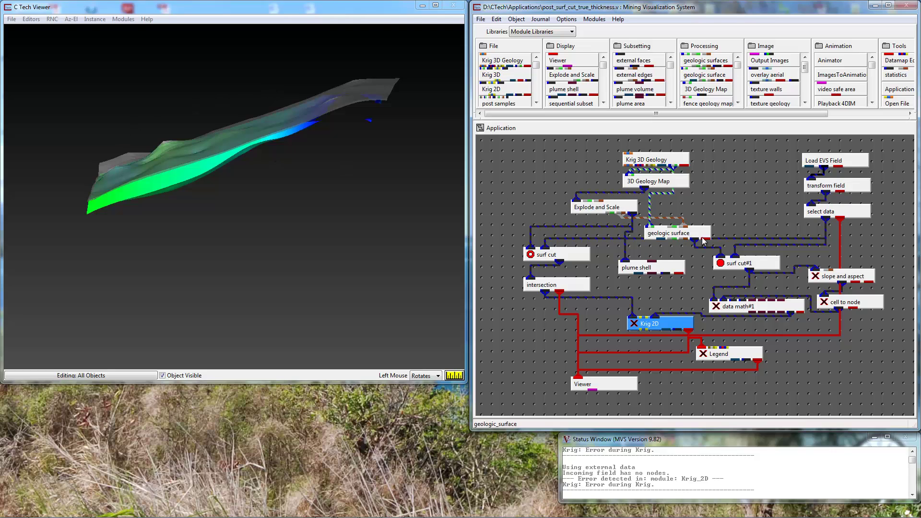
Step: Connect the geologic surface output to the viewer and disconnect the intersection output from it
drag(705, 241, 604, 370)
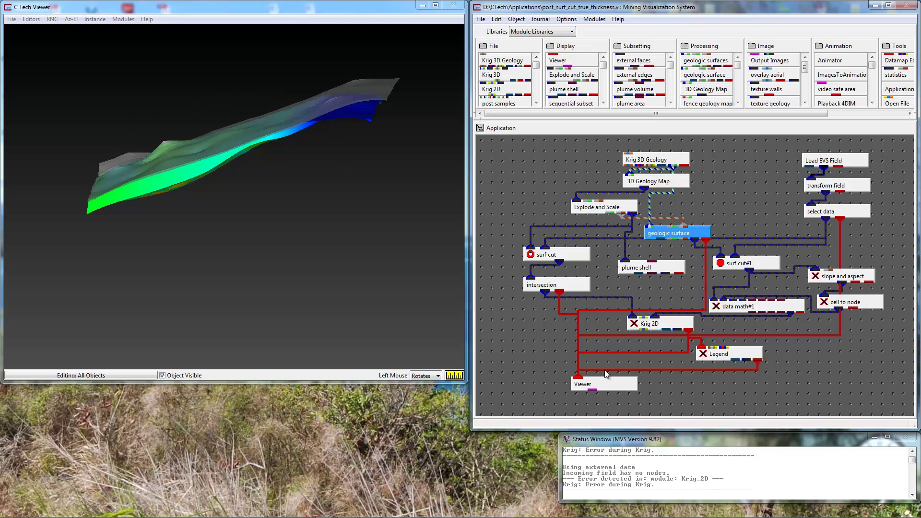
drag(242, 181, 218, 139)
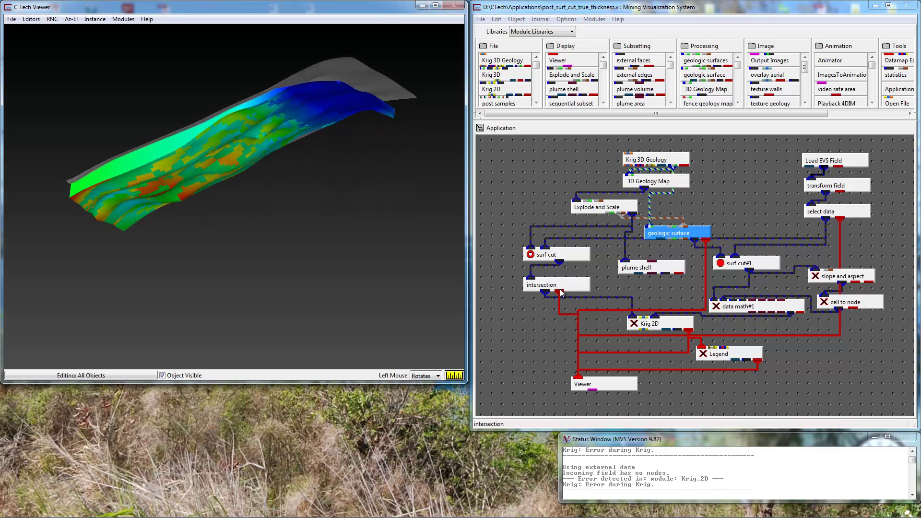
drag(560, 290, 604, 364)
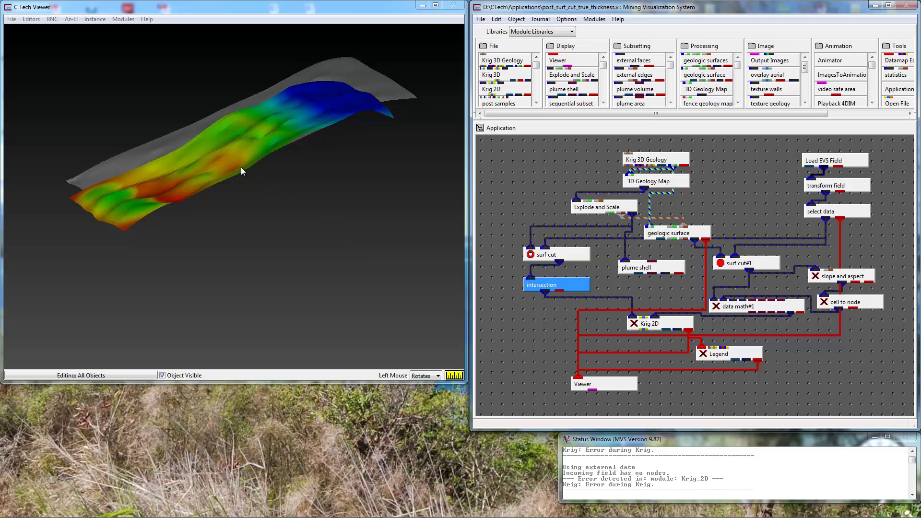
drag(241, 167, 285, 203)
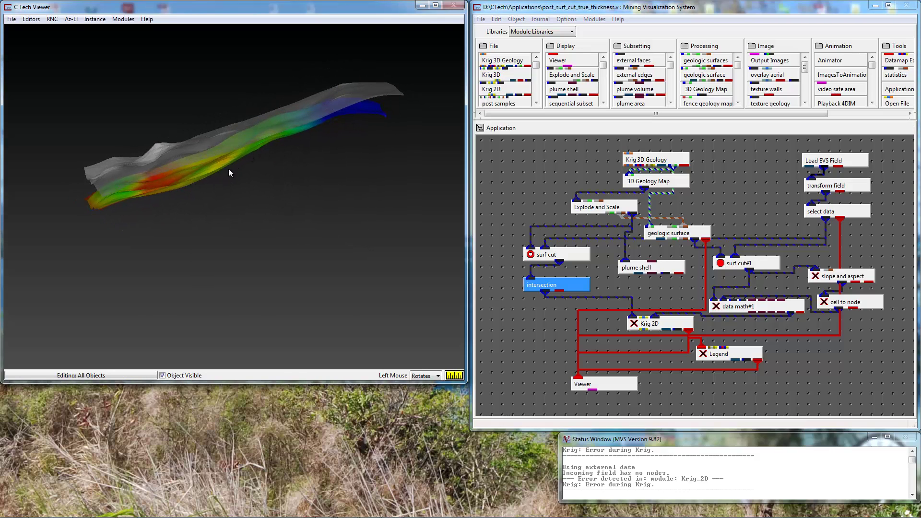
drag(224, 176, 223, 203)
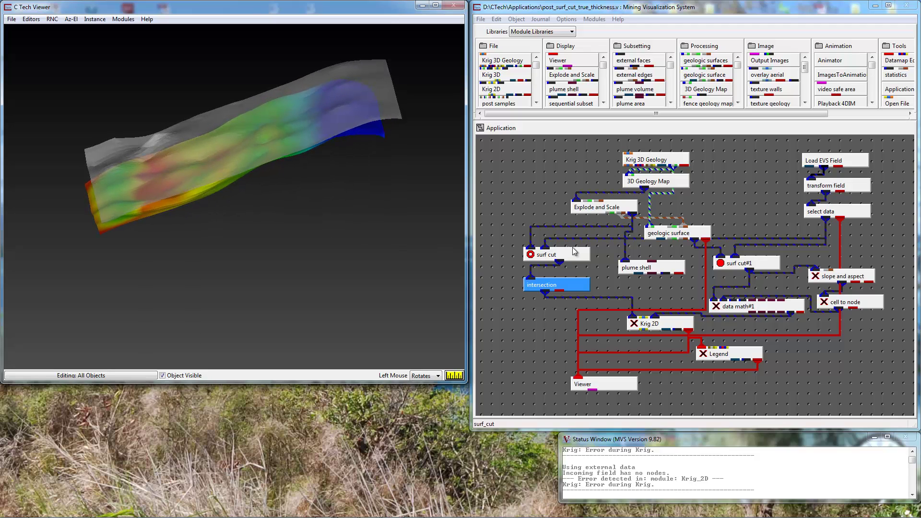
Step: Review the geologic surface settings and examine the silt bottom surface relative to the gray surface
double_click(676, 234)
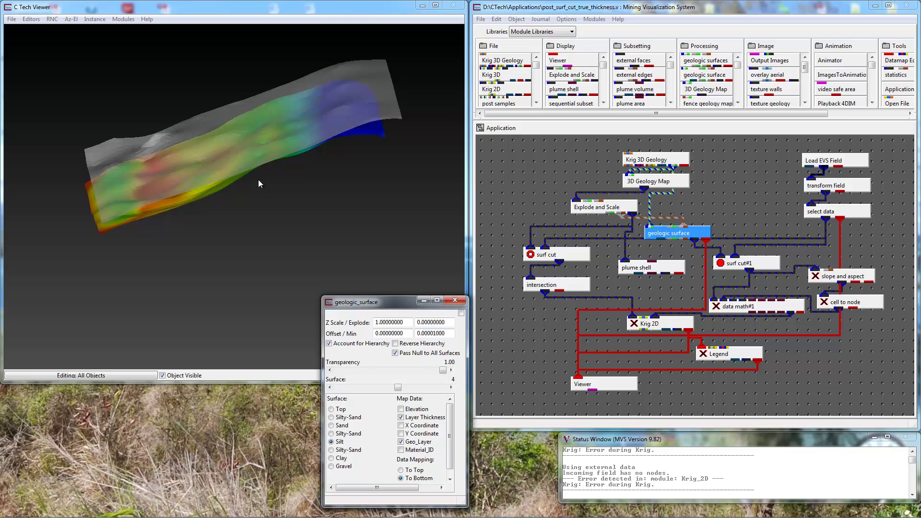
drag(258, 180, 253, 159)
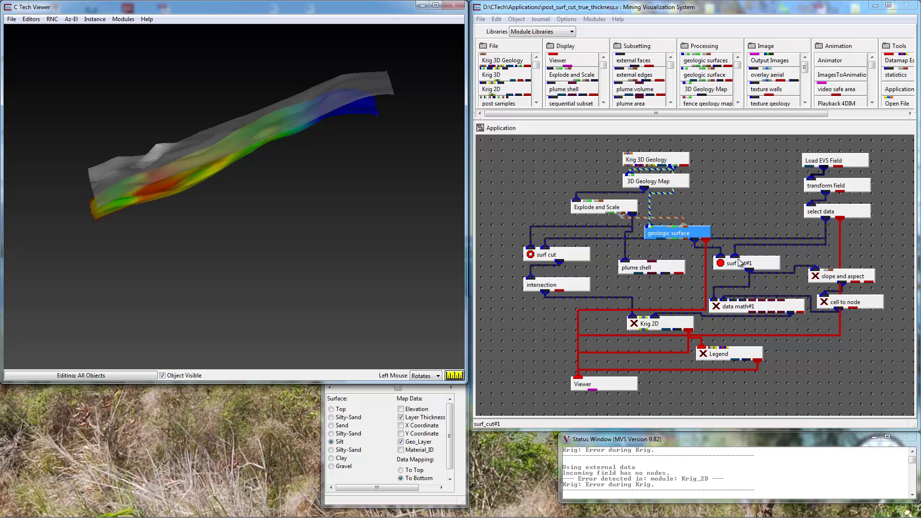
drag(284, 128, 281, 113)
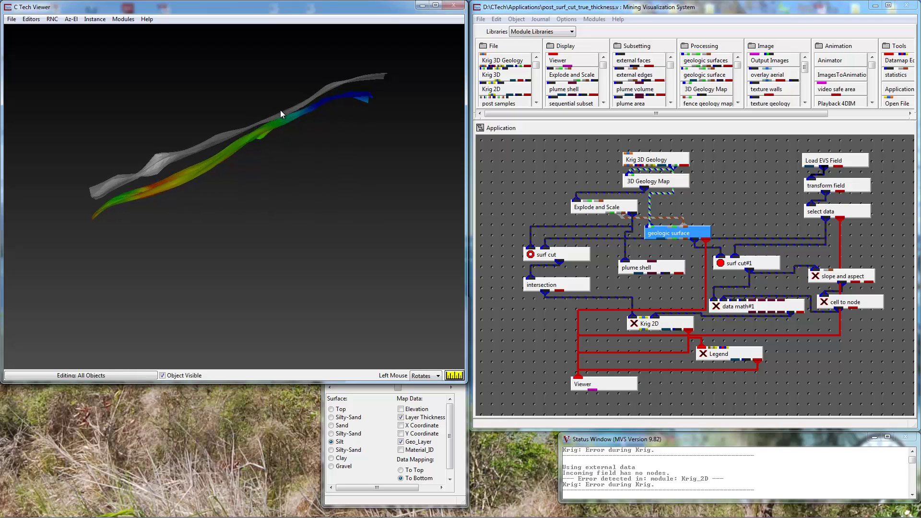
Step: Close the geologic surface settings and accept the surf_cut#1 settings to run the cut
scroll(267, 168, up, 2)
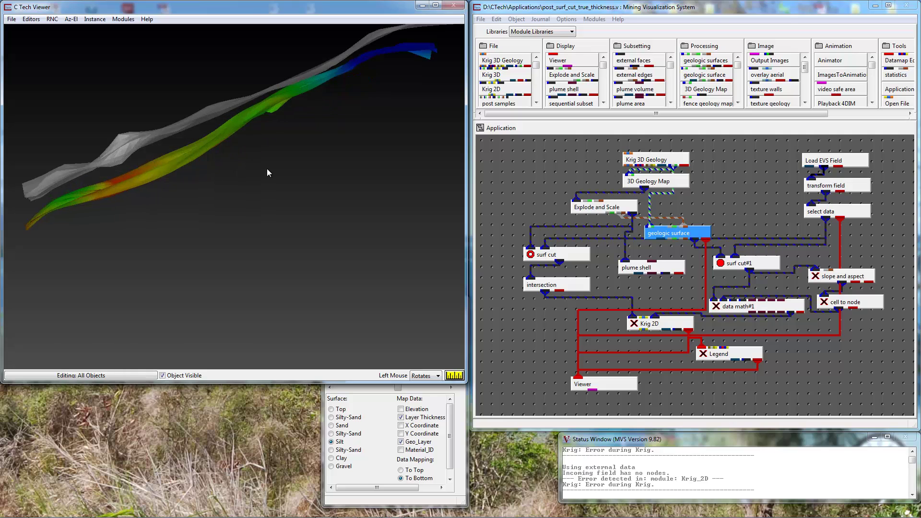
drag(267, 159, 271, 207)
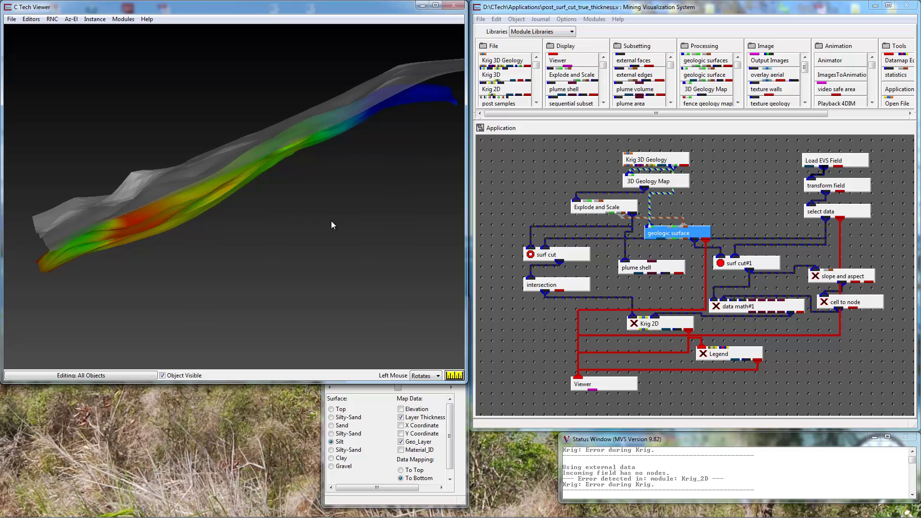
click(449, 412)
click(459, 297)
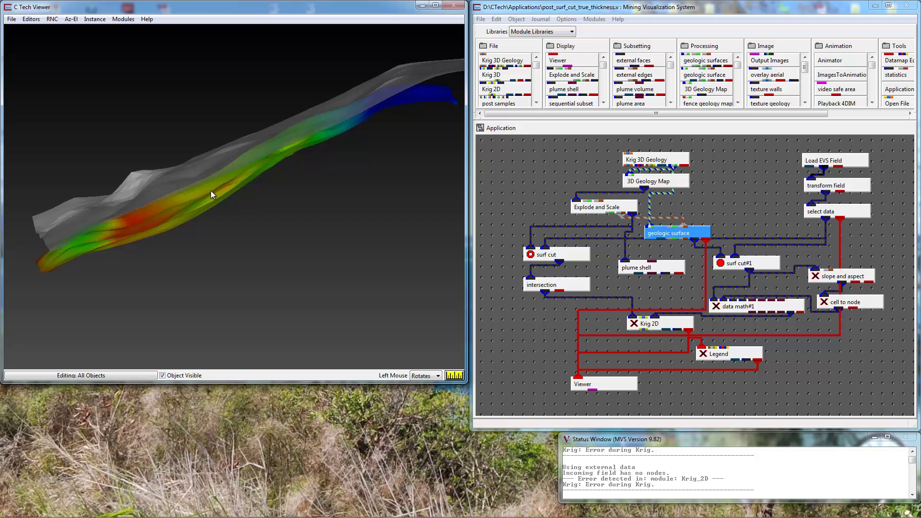
double_click(753, 263)
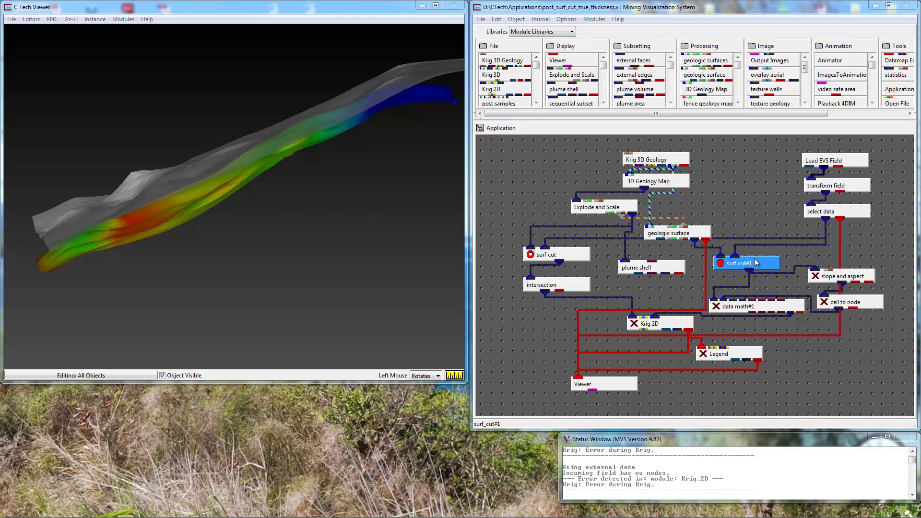
click(362, 318)
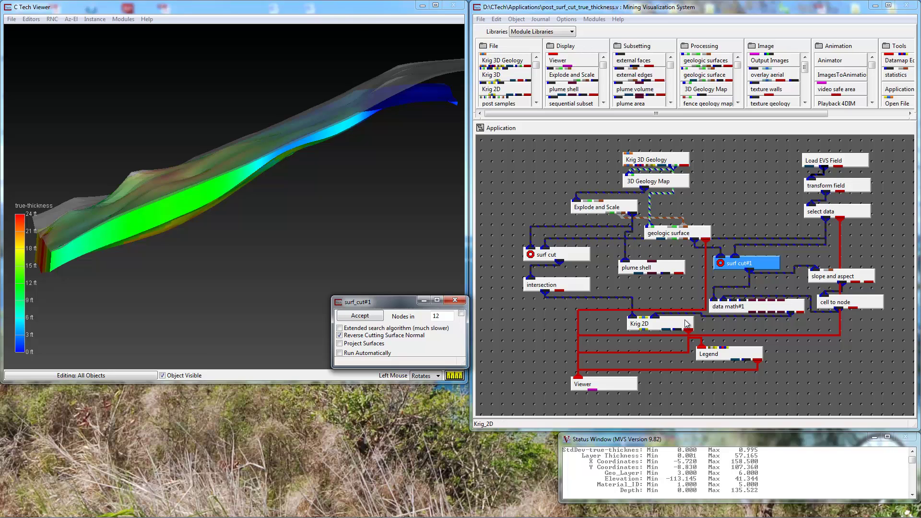
Step: Replace the Krig 2D and geologic surface outputs in the viewer with the slope and aspect output and examine the slope coloring
drag(689, 329, 548, 376)
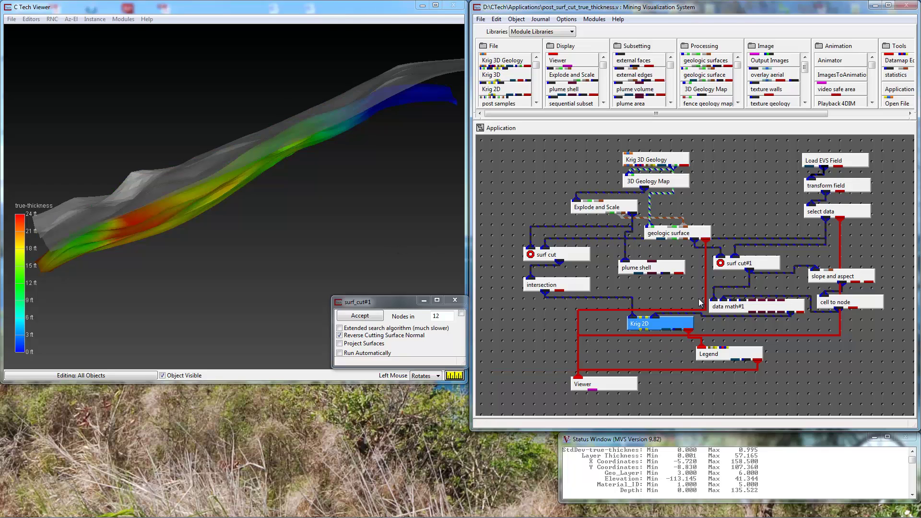
drag(705, 238, 573, 384)
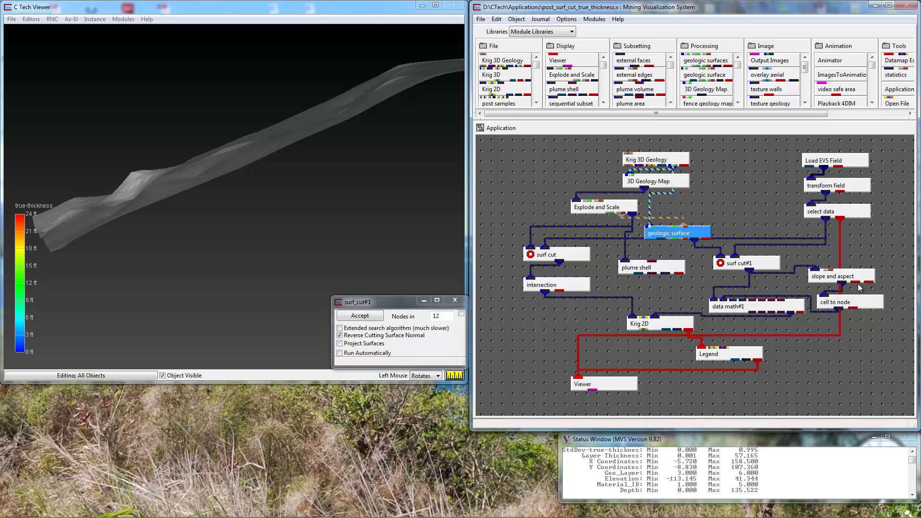
drag(857, 284, 606, 368)
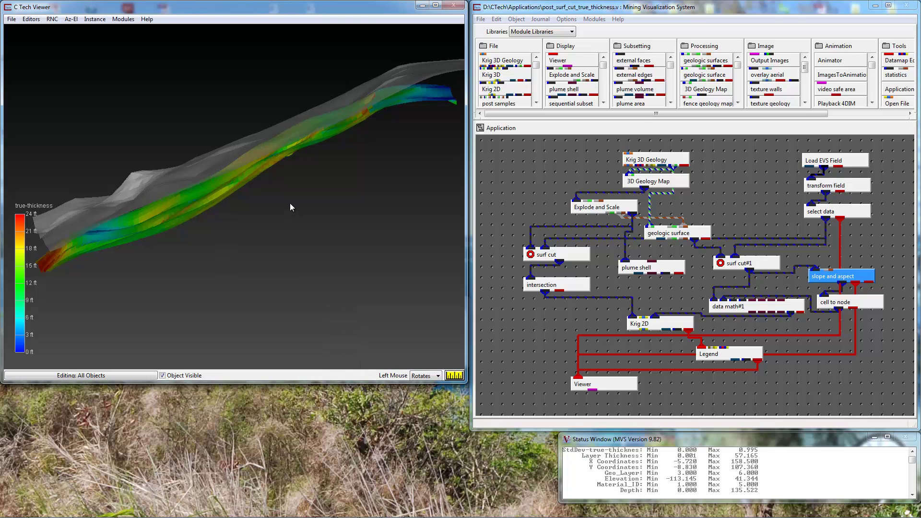
drag(290, 202, 250, 147)
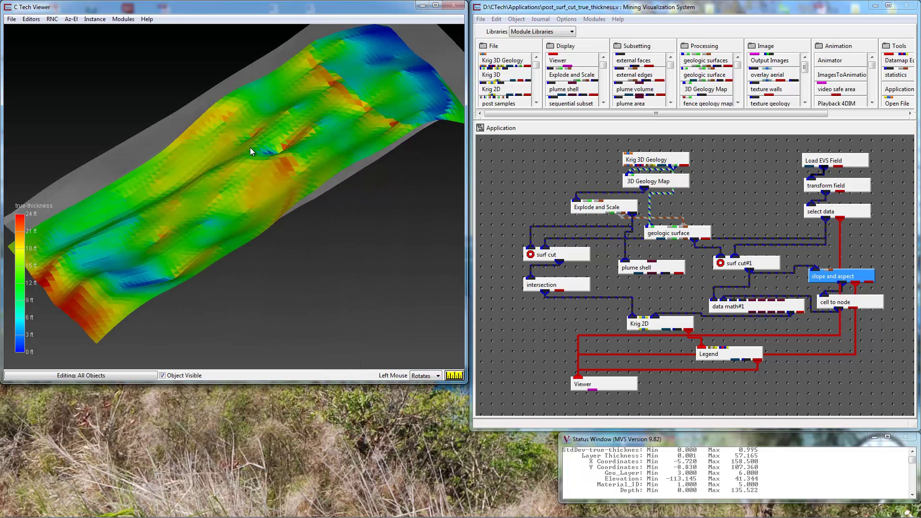
drag(276, 148, 203, 212)
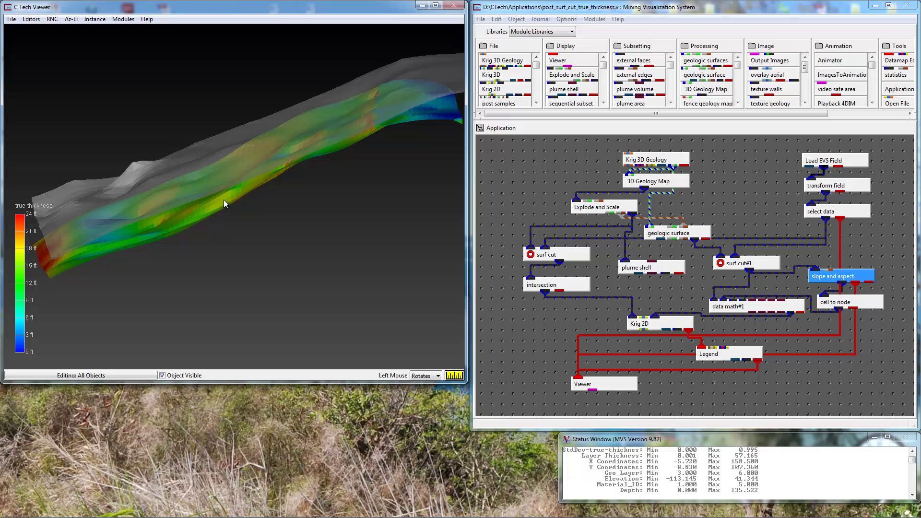
drag(224, 200, 200, 171)
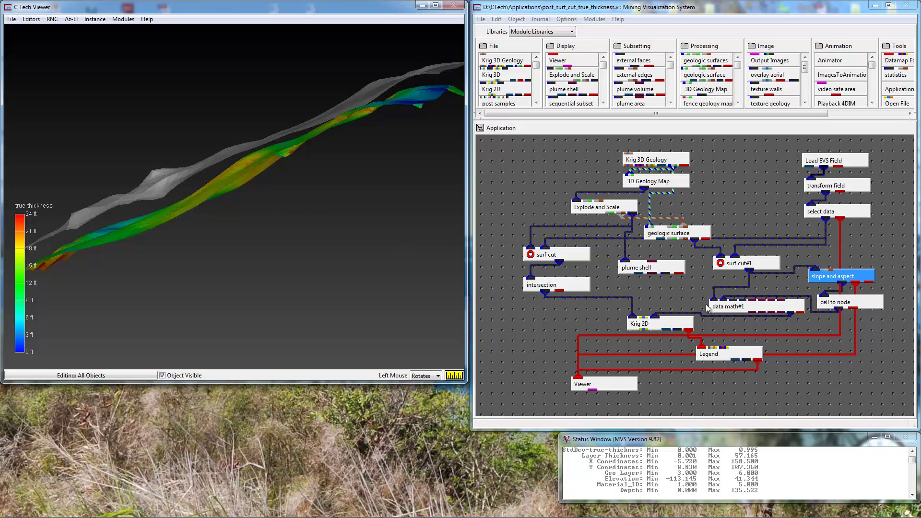
Step: Review the true-thickness formula in data_math#1, focusing on the An0/COS(Bn0*Pi/180) term
double_click(744, 307)
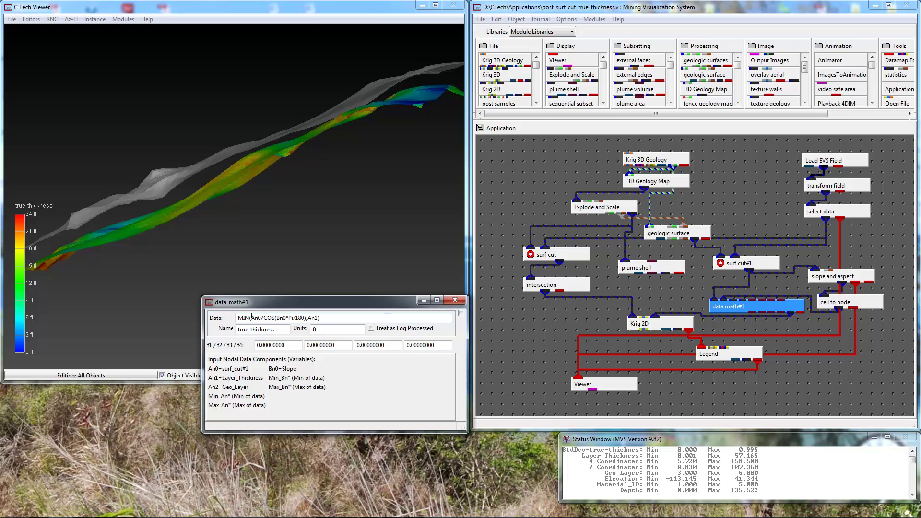
drag(250, 318, 305, 319)
click(305, 317)
drag(307, 318, 249, 319)
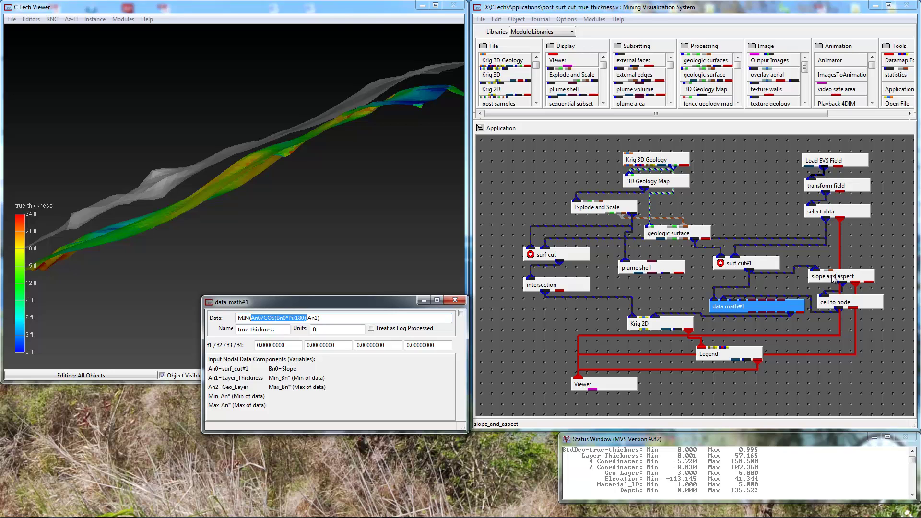
Step: Disconnect slope and aspect from the viewer, connect the cell to node output instead, and examine its slope coloring
click(288, 158)
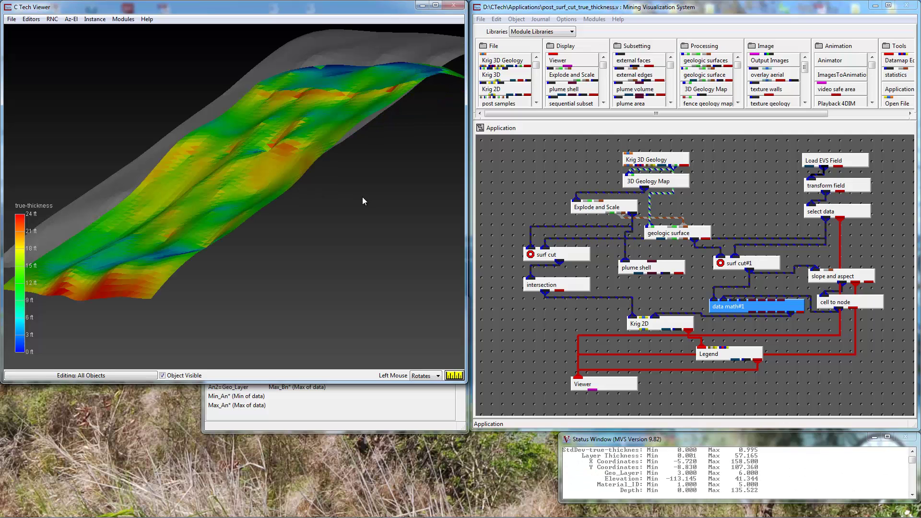
drag(240, 186, 242, 206)
drag(855, 283, 591, 365)
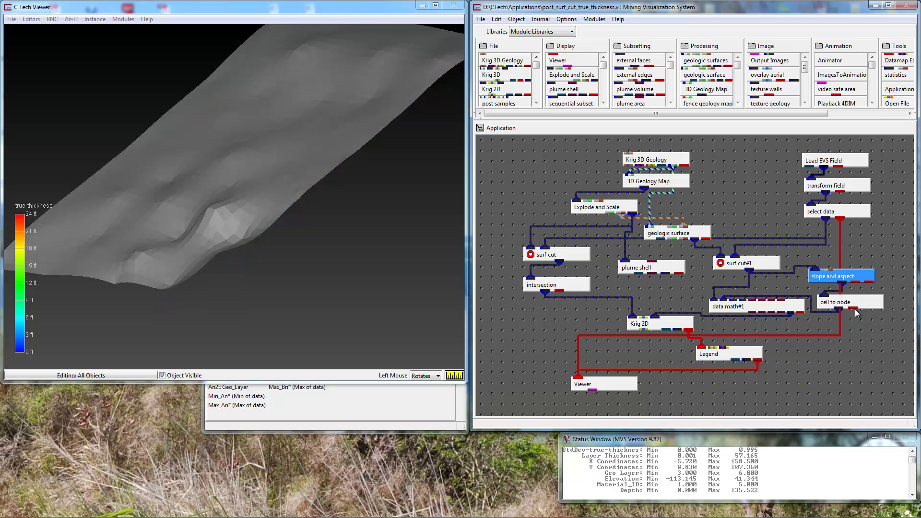
drag(857, 313, 583, 379)
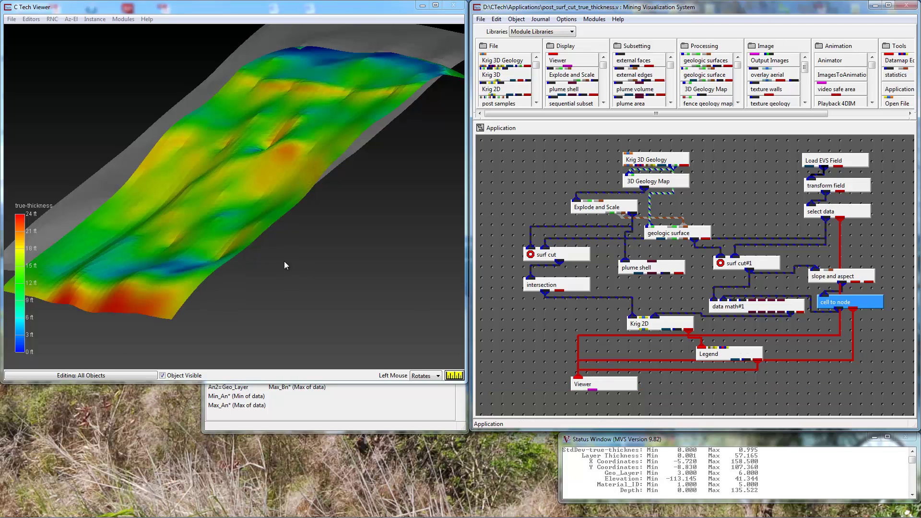
mouse_move(247, 229)
mouse_down()
mouse_move(237, 189)
mouse_move(269, 224)
mouse_move(267, 211)
mouse_move(243, 191)
mouse_move(262, 233)
mouse_up()
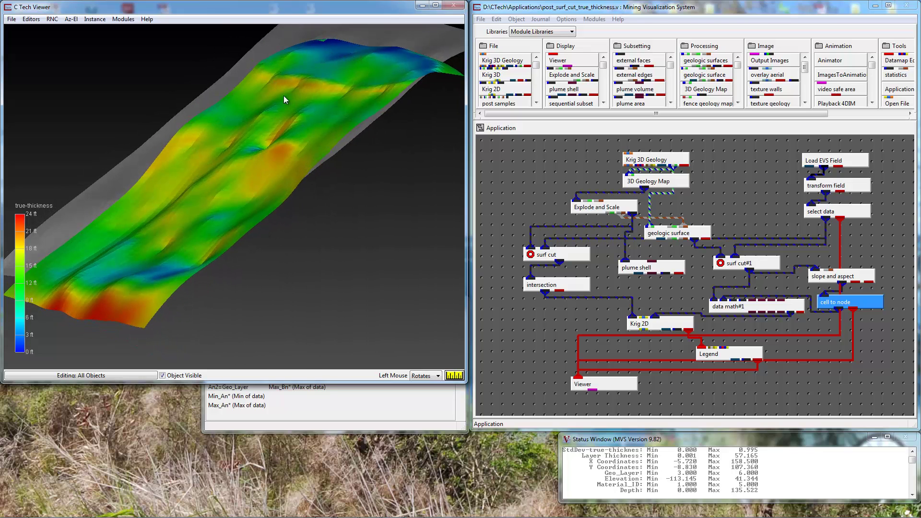
drag(284, 100, 115, 302)
drag(288, 220, 111, 261)
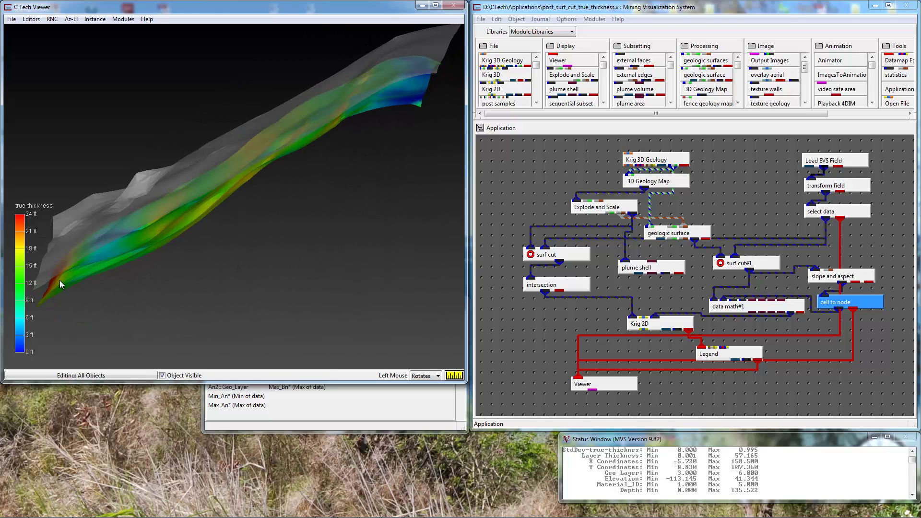
drag(60, 280, 64, 301)
Step: Review Krig 2D's data processing settings and connect its output to the viewer in place of the cell to node output
double_click(672, 324)
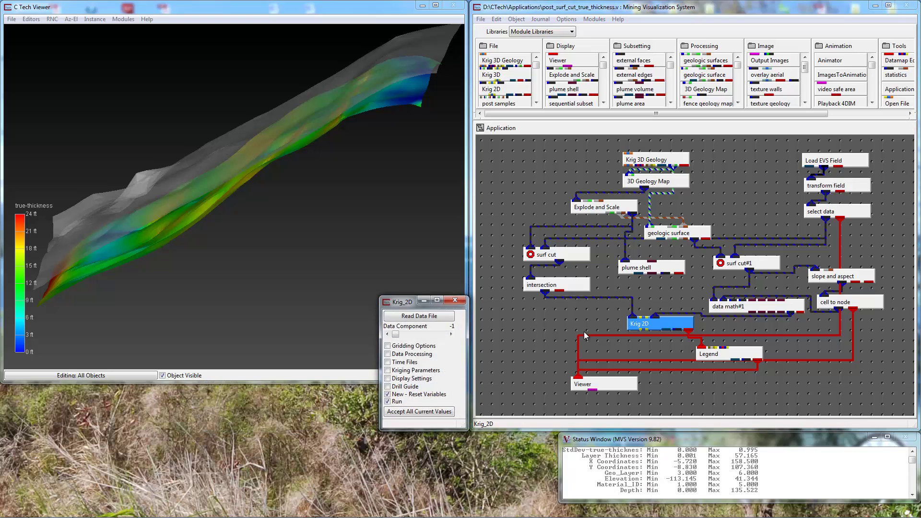
click(399, 355)
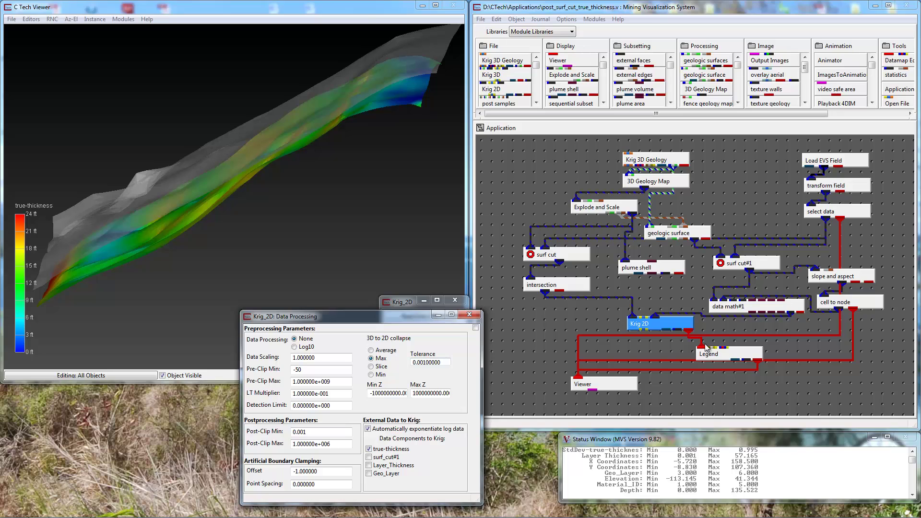
drag(688, 331, 593, 378)
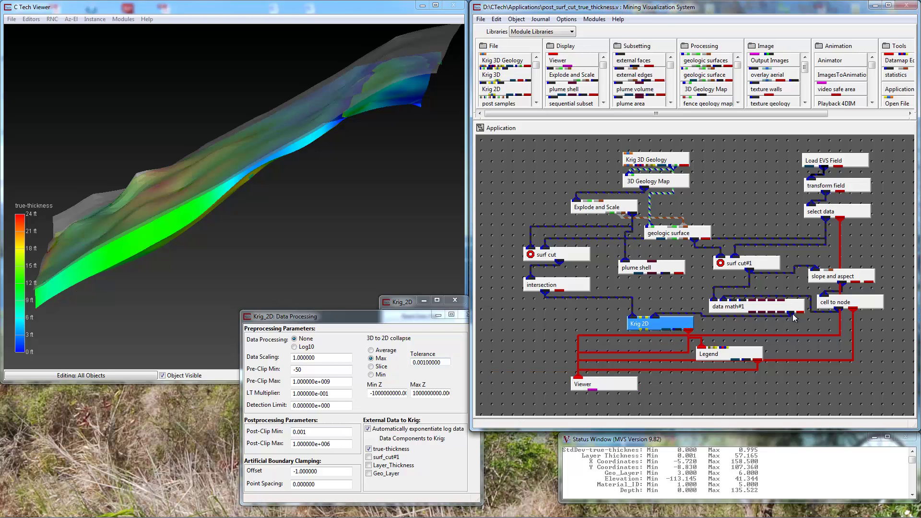
drag(852, 310, 593, 383)
Step: Examine the kriged true-thickness coloring of the silt layer from above, below and edge-on against the gray surface
drag(247, 213, 202, 177)
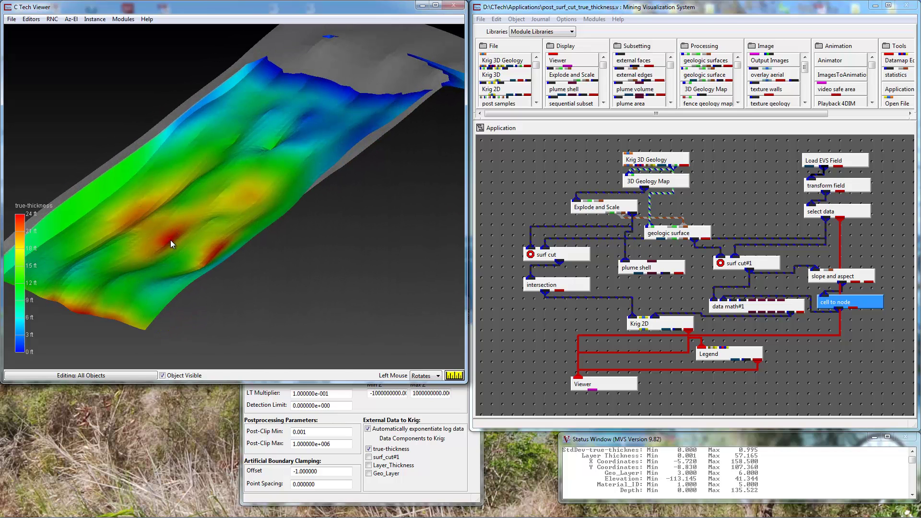
drag(171, 243, 255, 251)
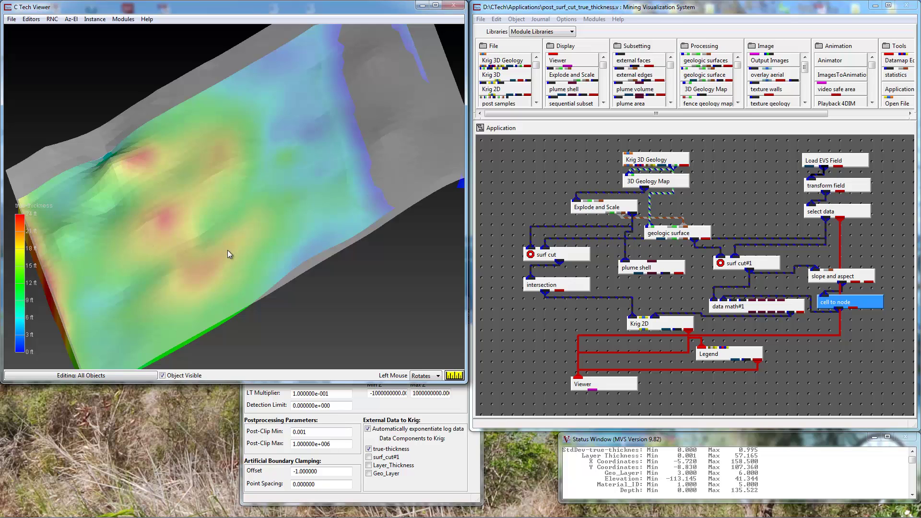
drag(228, 249, 286, 159)
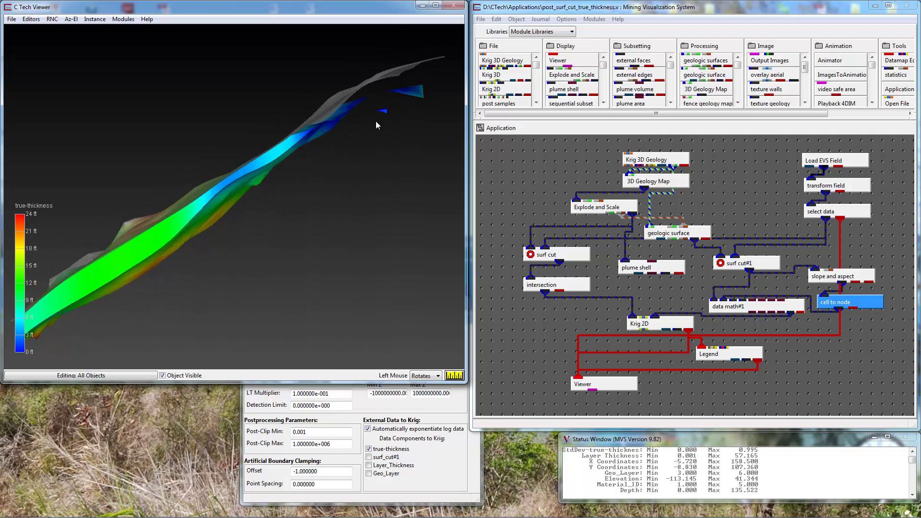
drag(384, 115, 355, 141)
drag(174, 230, 229, 246)
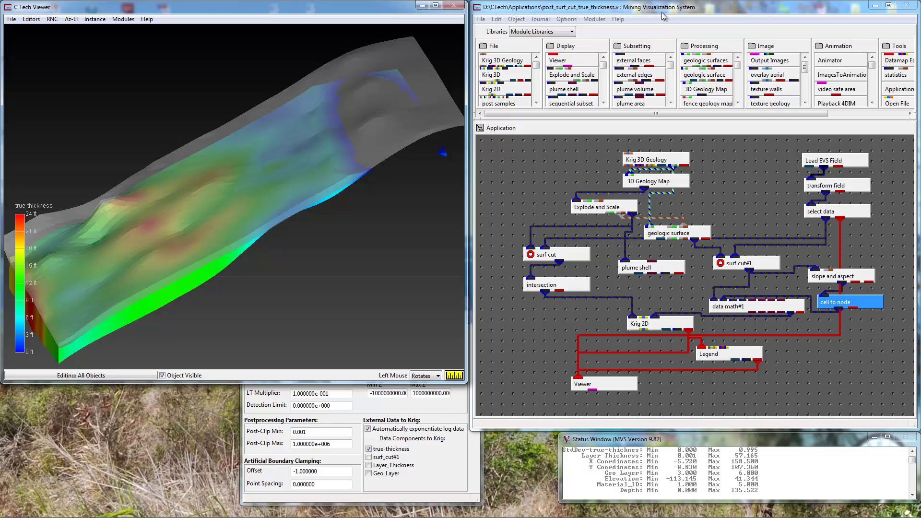
mouse_move(484, 517)
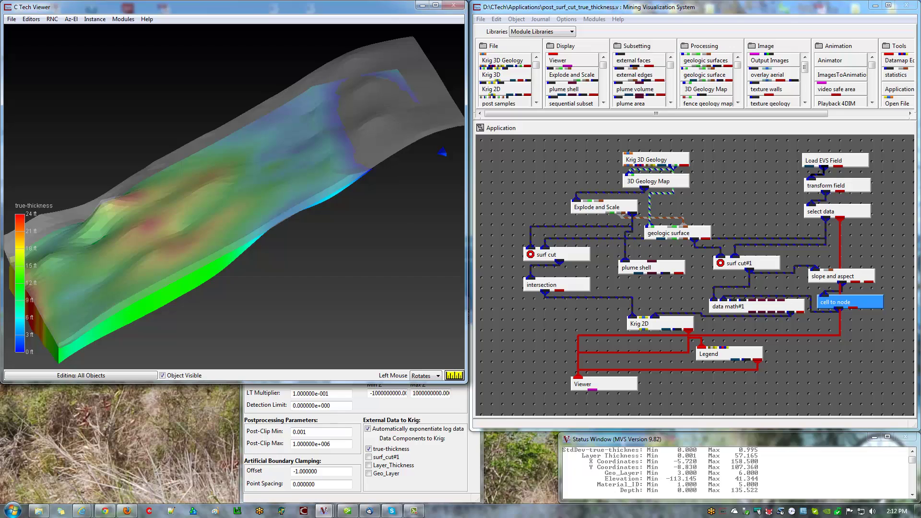